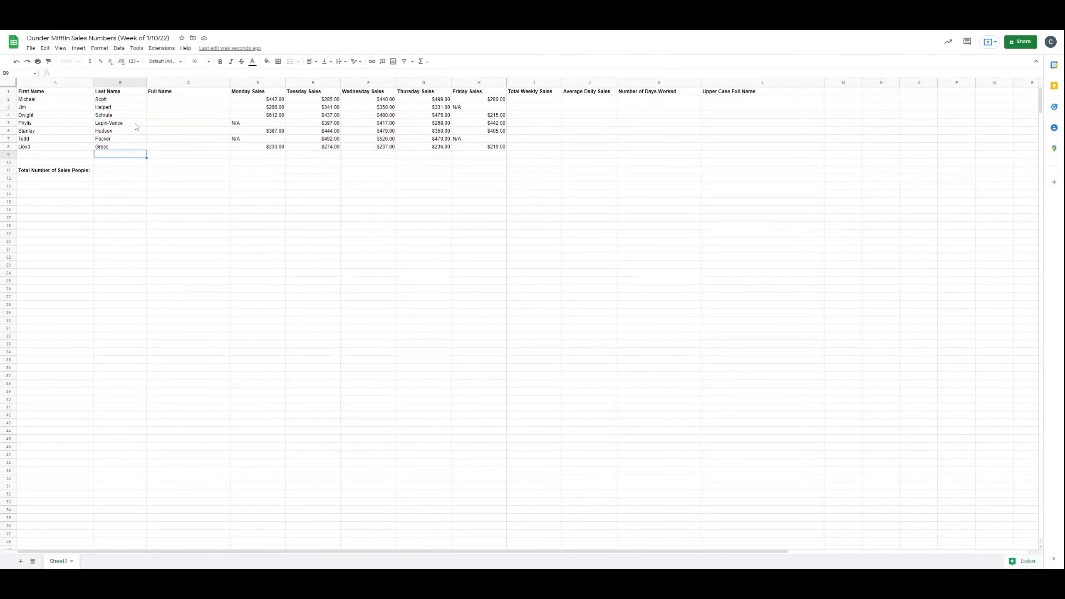
Step: Enter =concatenate(A2," ",B2) in the Full Name cell C2 to join first and last name with a space
click(162, 100)
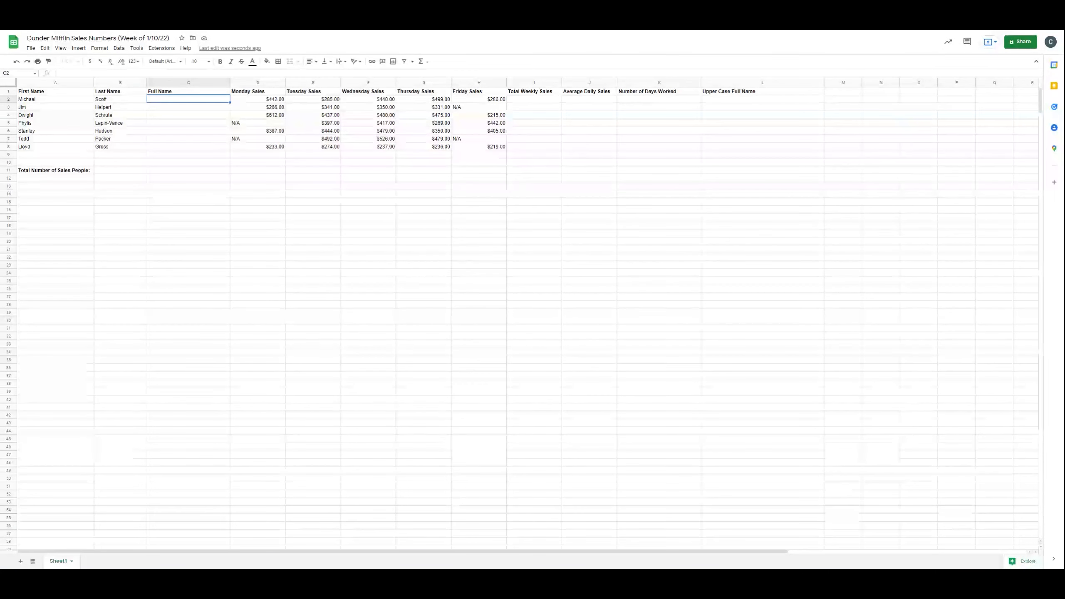
text(=)
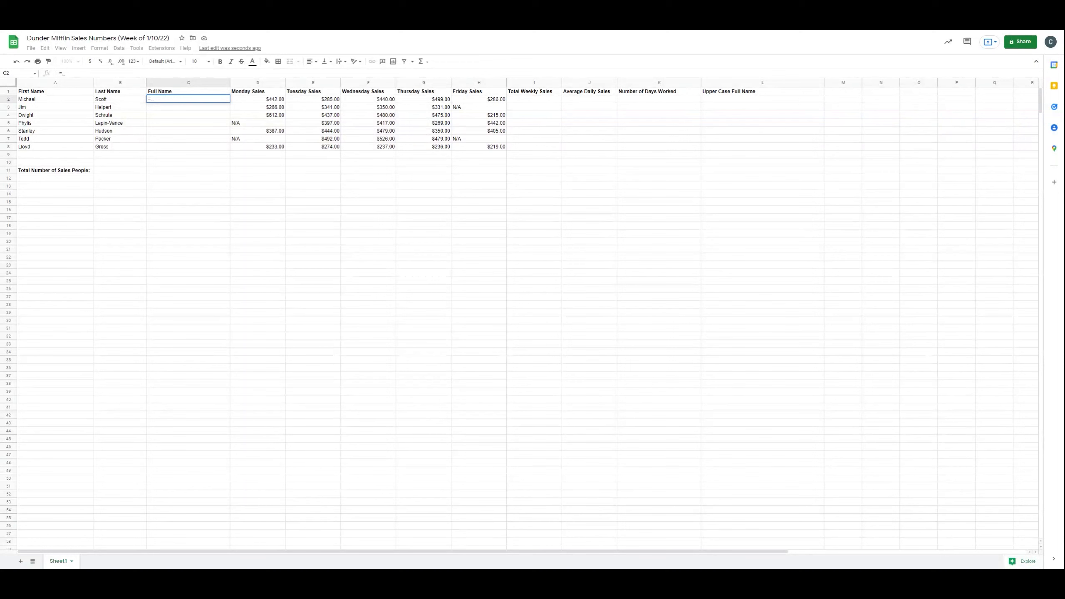
text(con)
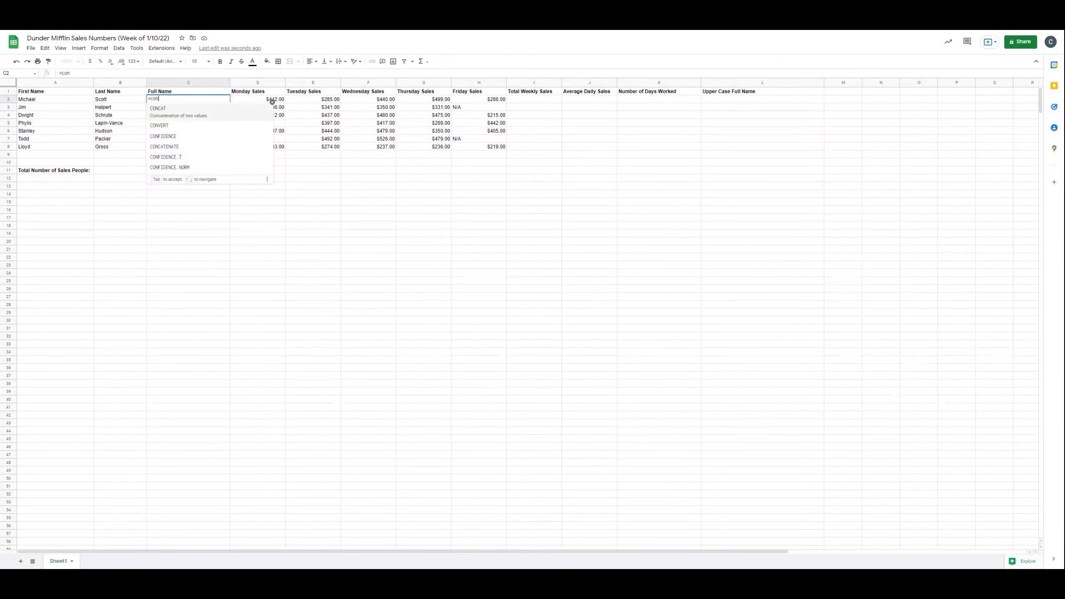
text(catenate)
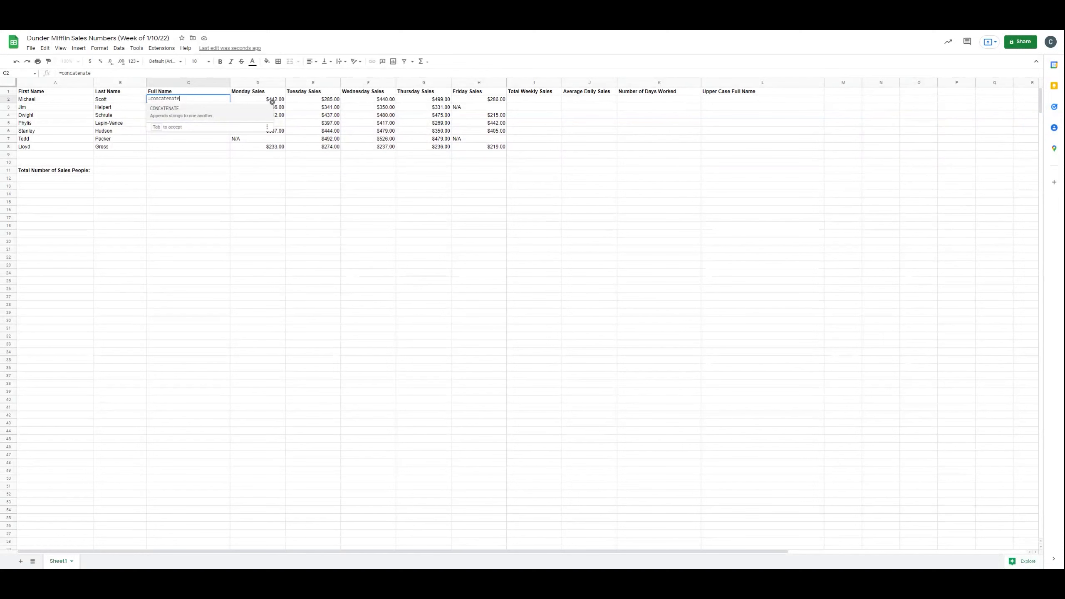
text(()
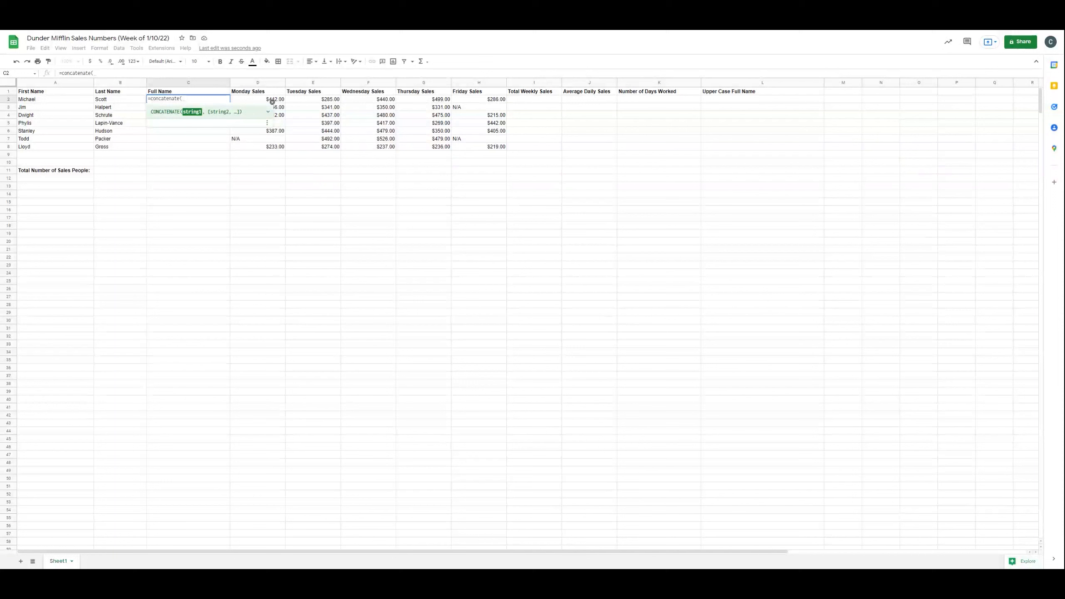
click(34, 101)
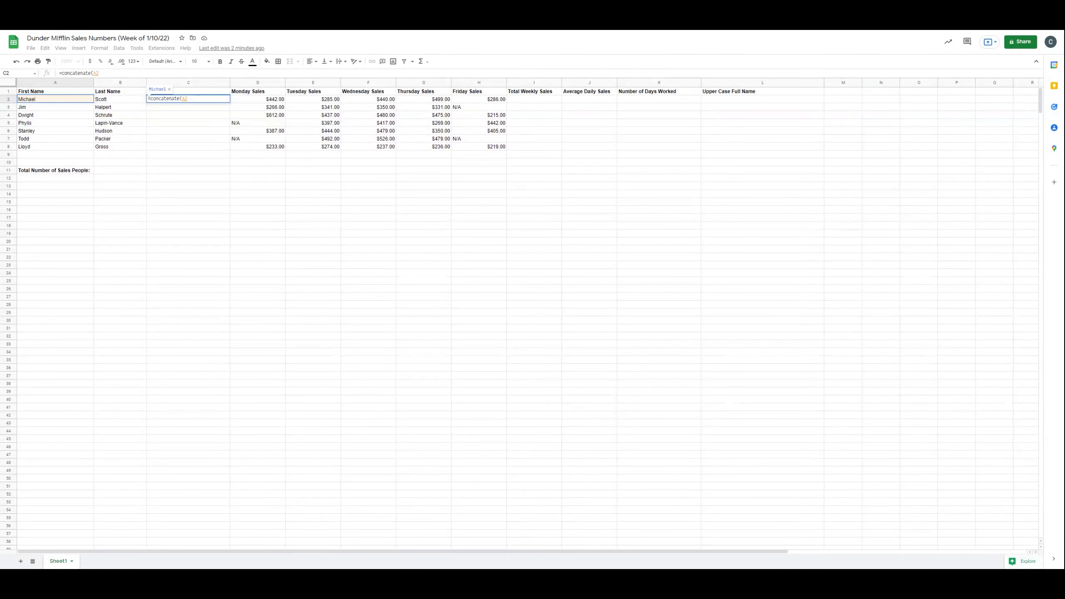
text(,)
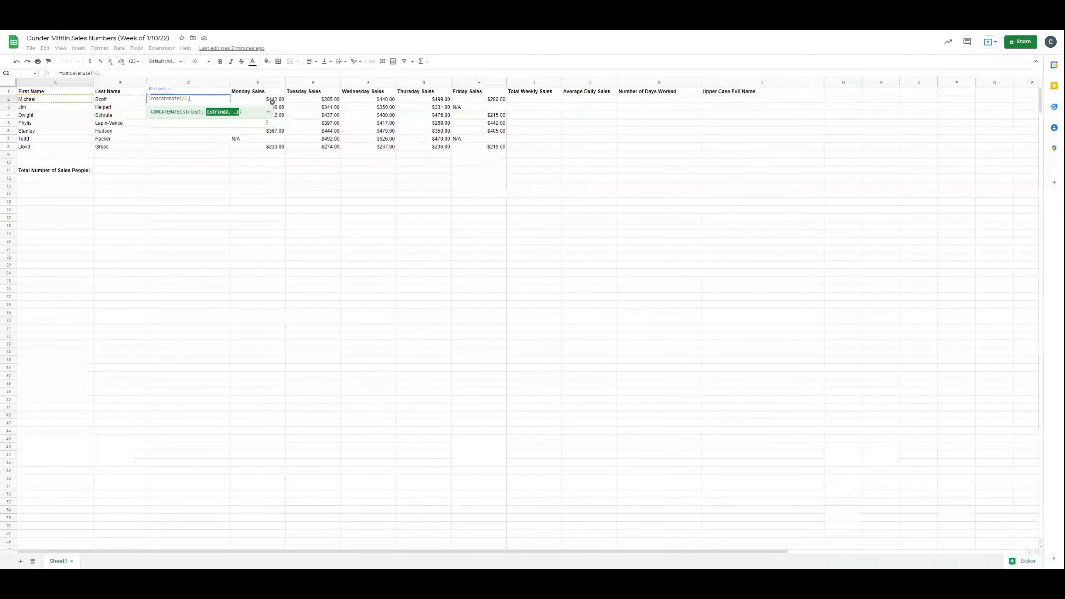
text(" ",)
click(118, 104)
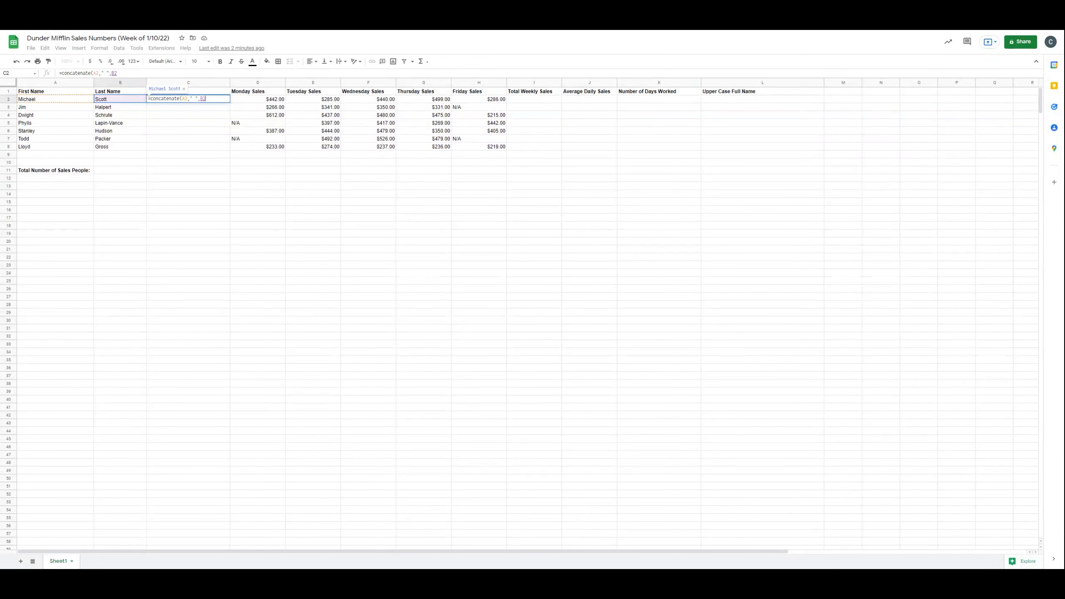
text())
key(Return)
Step: Fill the full-name formula down from C2 to C8 for every salesperson
click(203, 99)
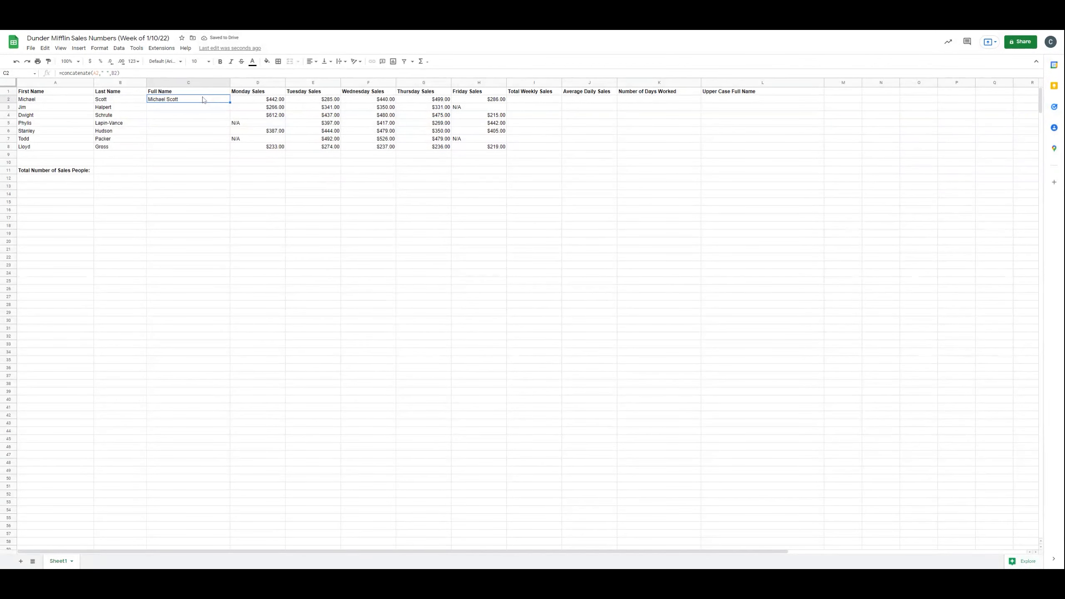
click(51, 100)
click(128, 100)
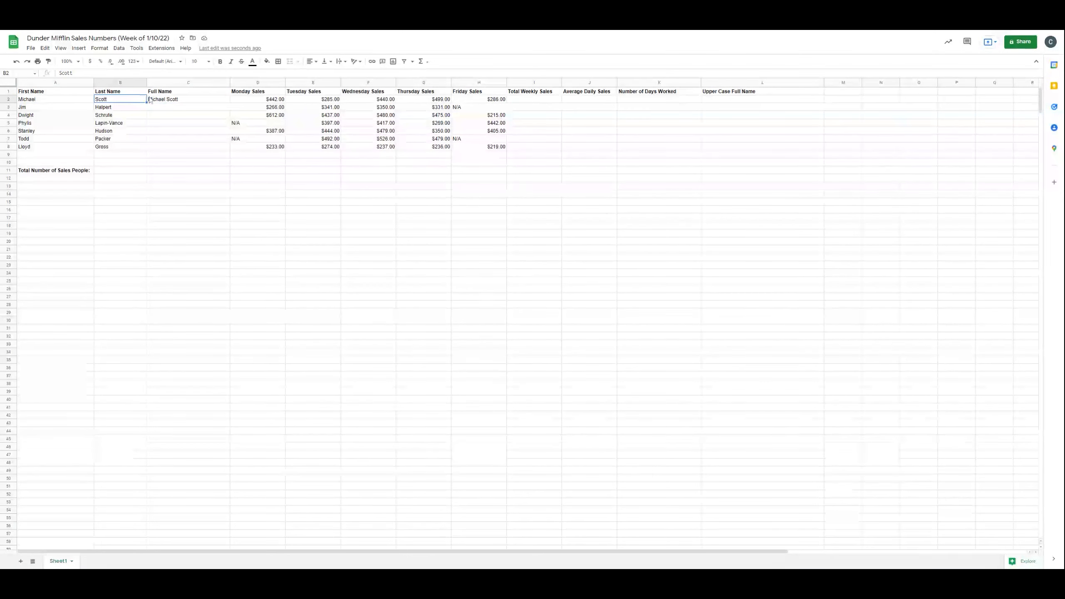
click(200, 101)
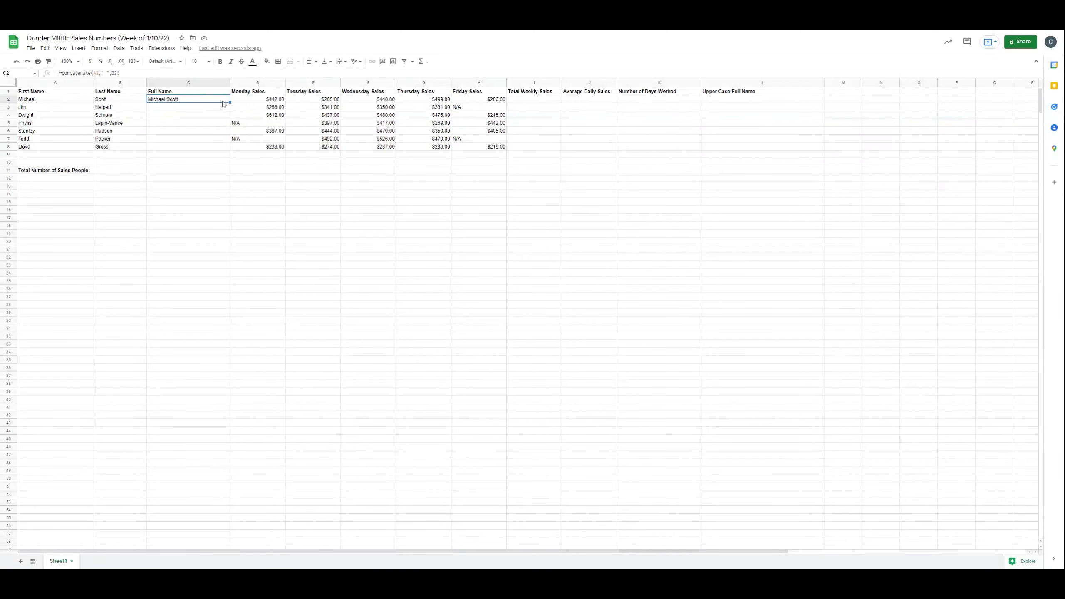
drag(230, 102, 227, 150)
click(204, 107)
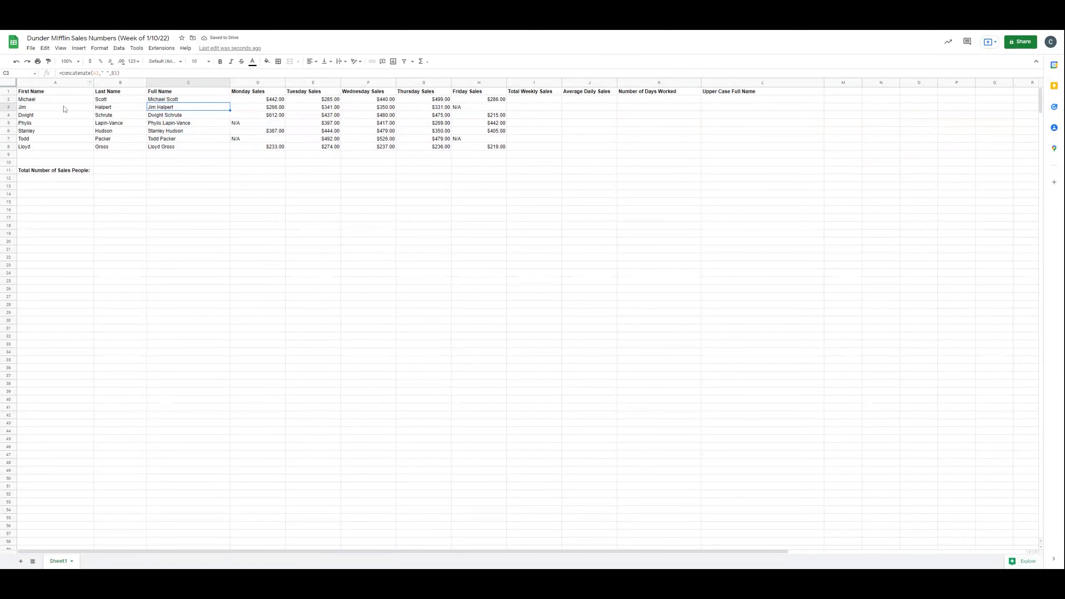
Step: Enter =SUM(D2:H2) in the Total Weekly Sales cell I2 and fill it down to I8
click(166, 116)
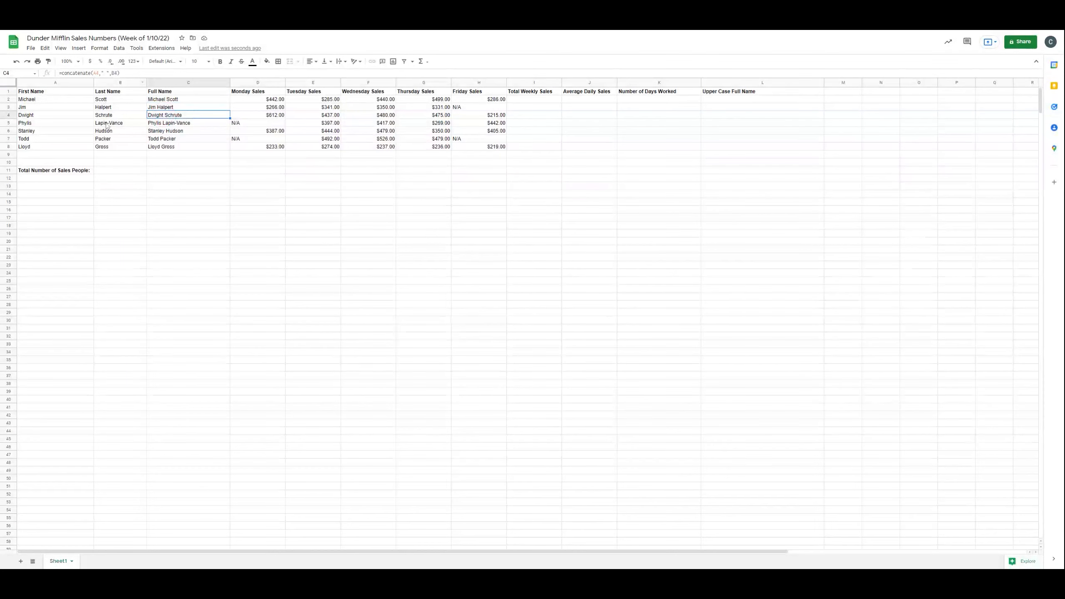
click(73, 118)
click(136, 116)
click(539, 100)
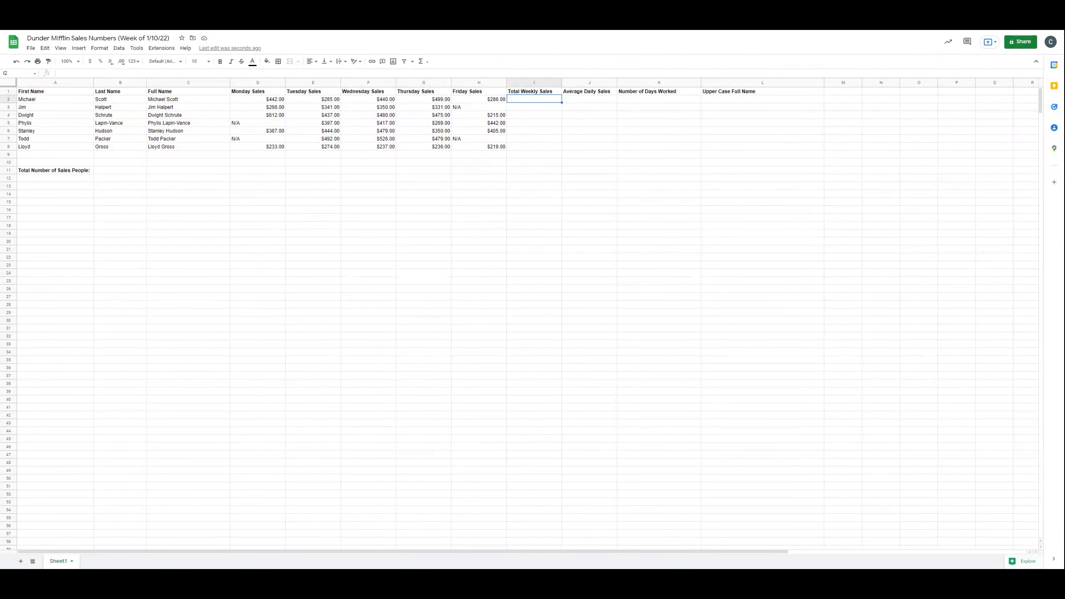
text(=)
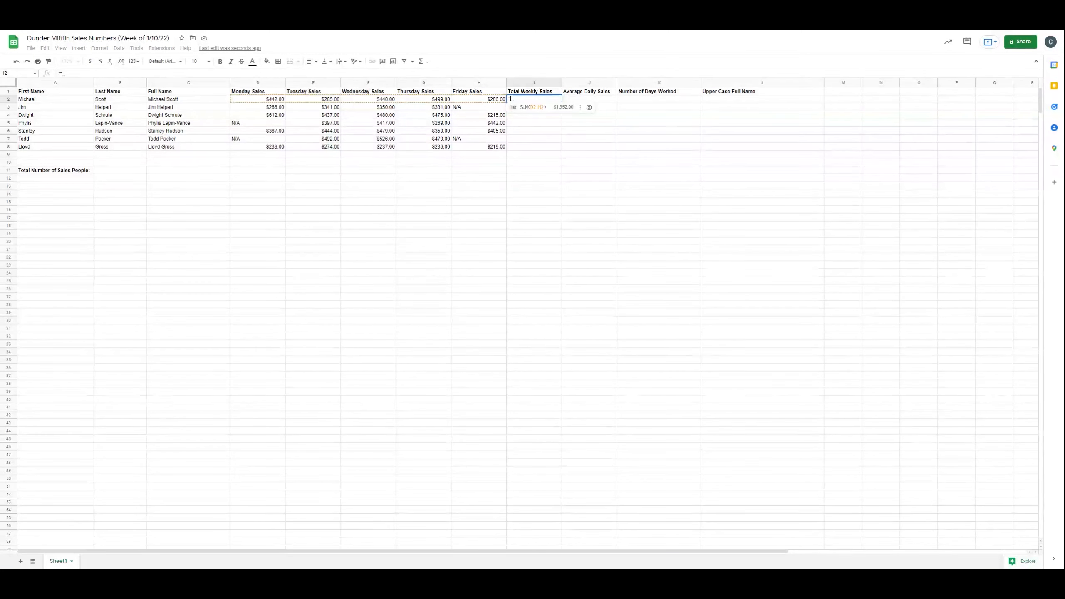
text(SUM)
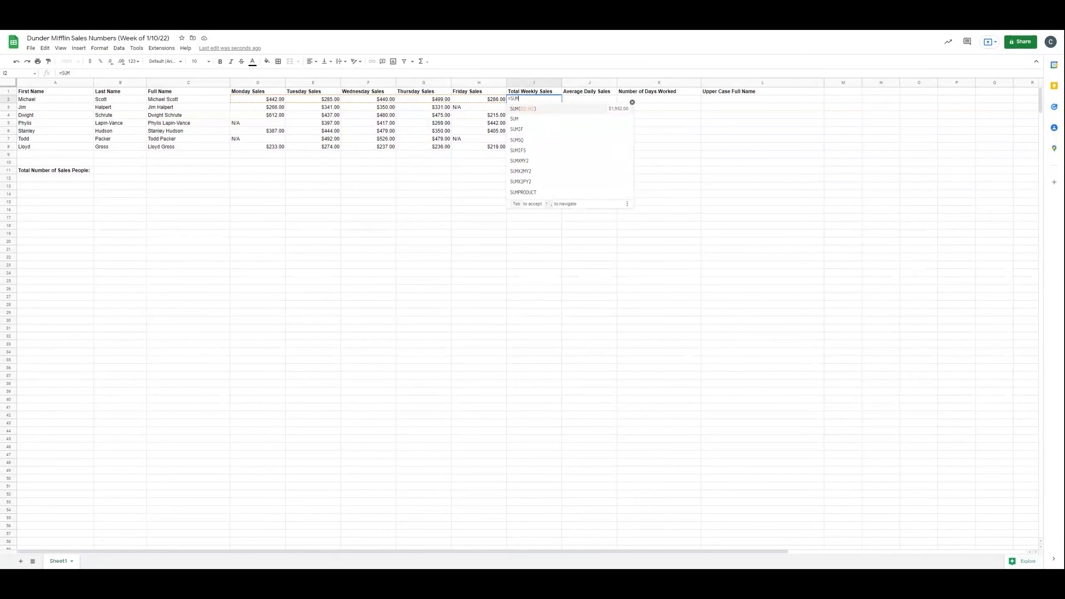
click(546, 109)
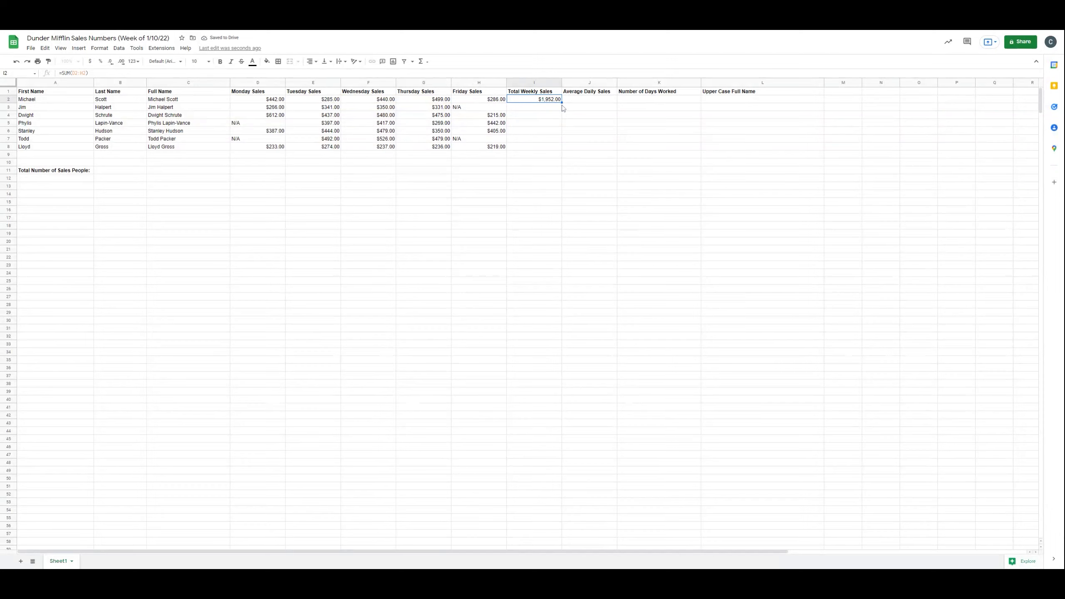
drag(562, 104, 557, 149)
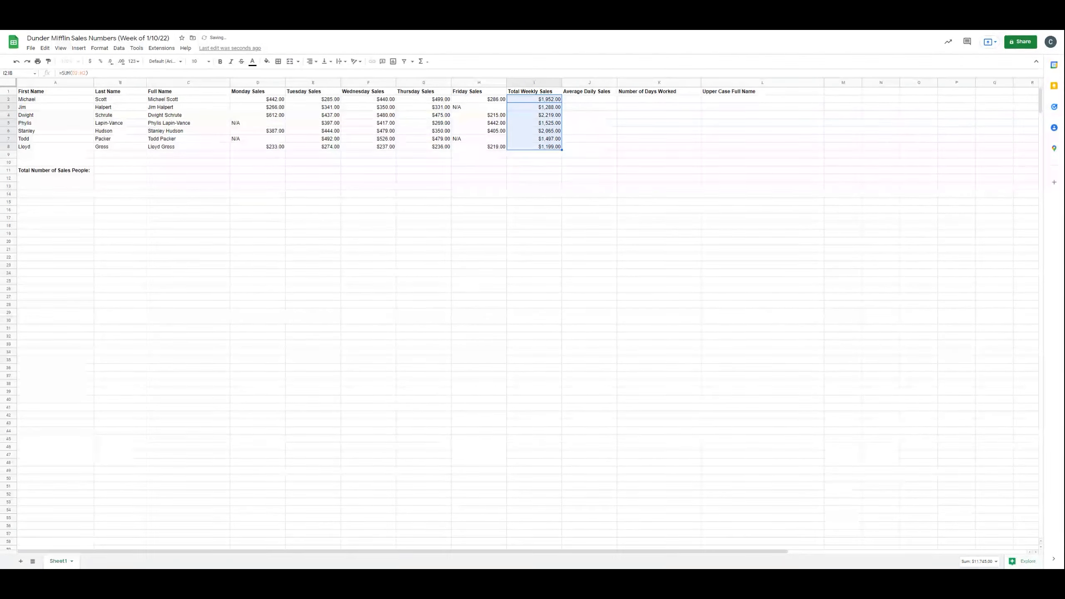
Step: Enter =AVERAGE(D2:H2) in the Average Daily Sales cell J2 and fill it down to J8
click(589, 99)
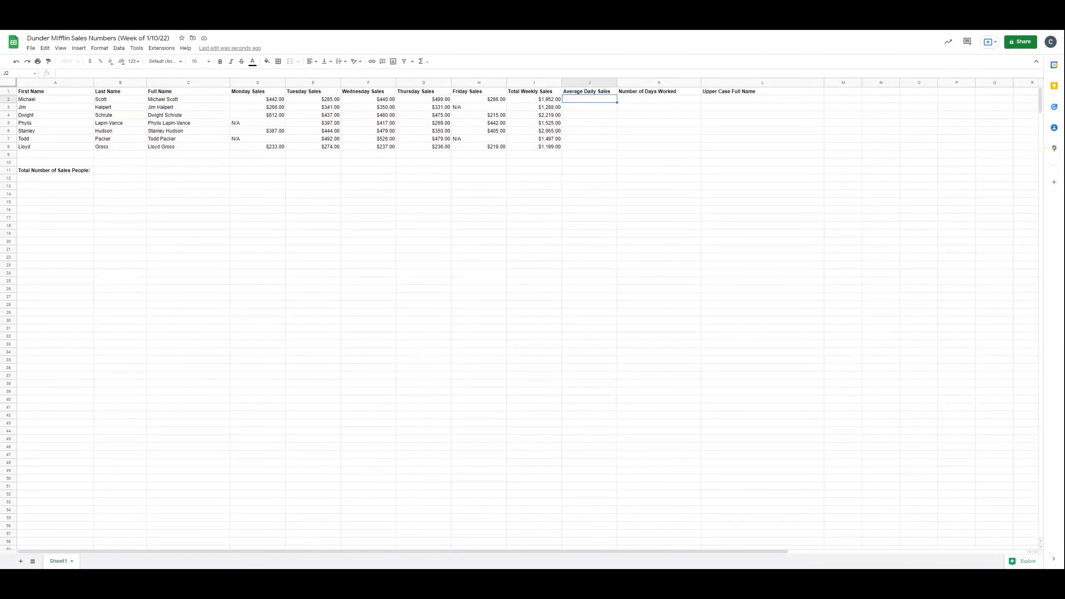
text(=Averag)
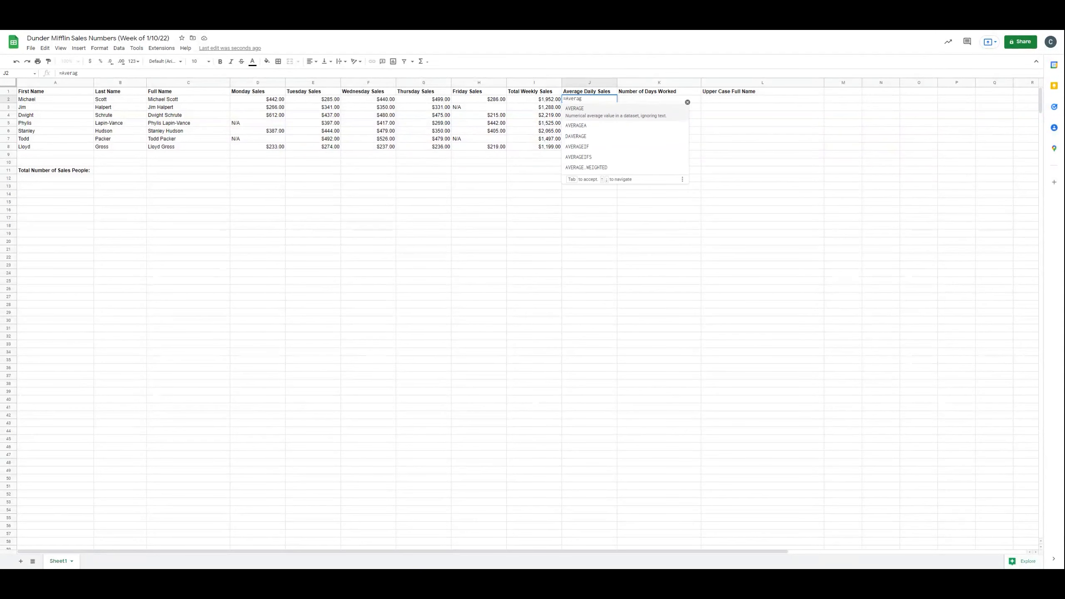
click(594, 116)
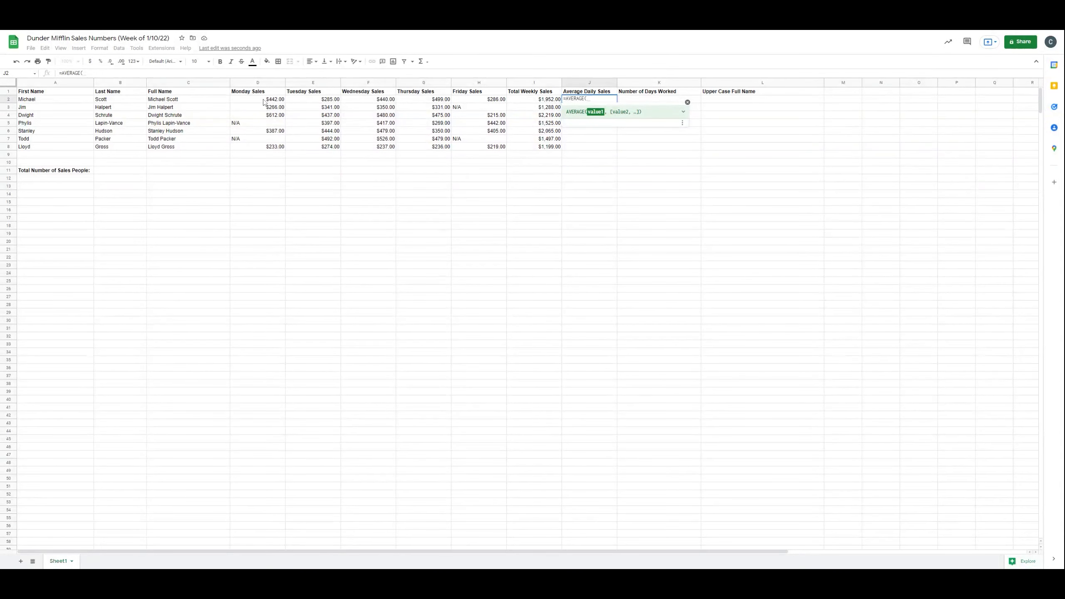
drag(264, 102, 490, 101)
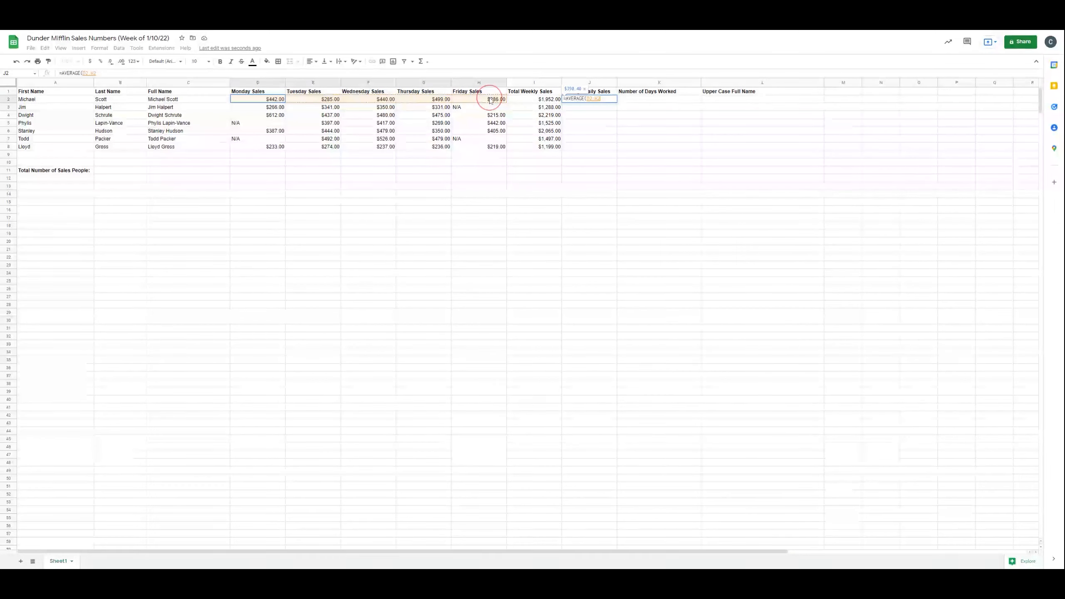
key(Return)
key(Up)
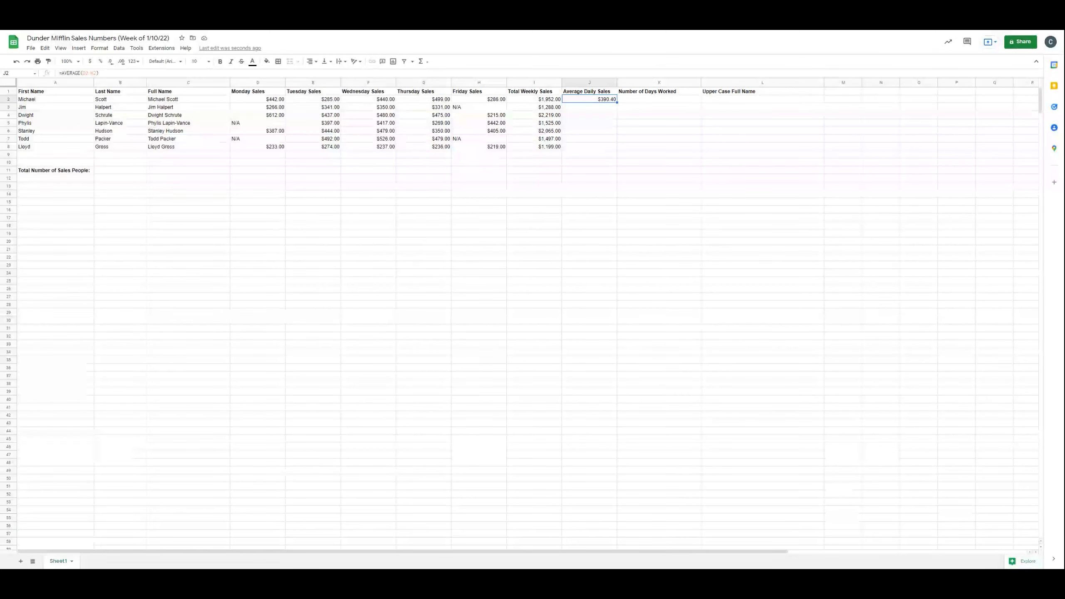
double_click(617, 103)
Step: Enter =COUNT(D2:I2) in the Number of Days Worked cell K2 and fill it down to K8
key(Right)
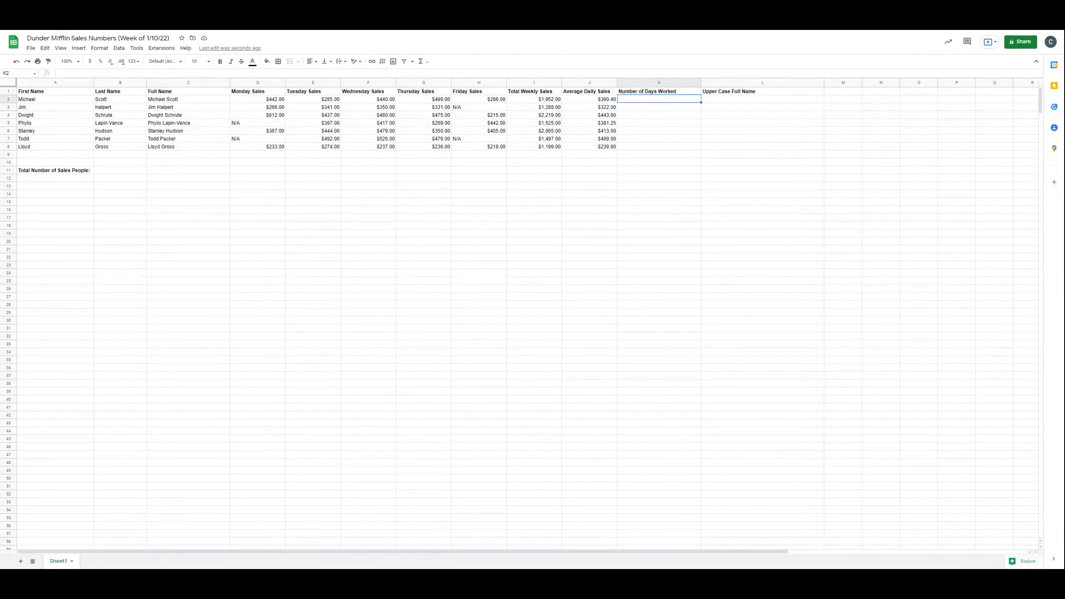
text(=COUNT)
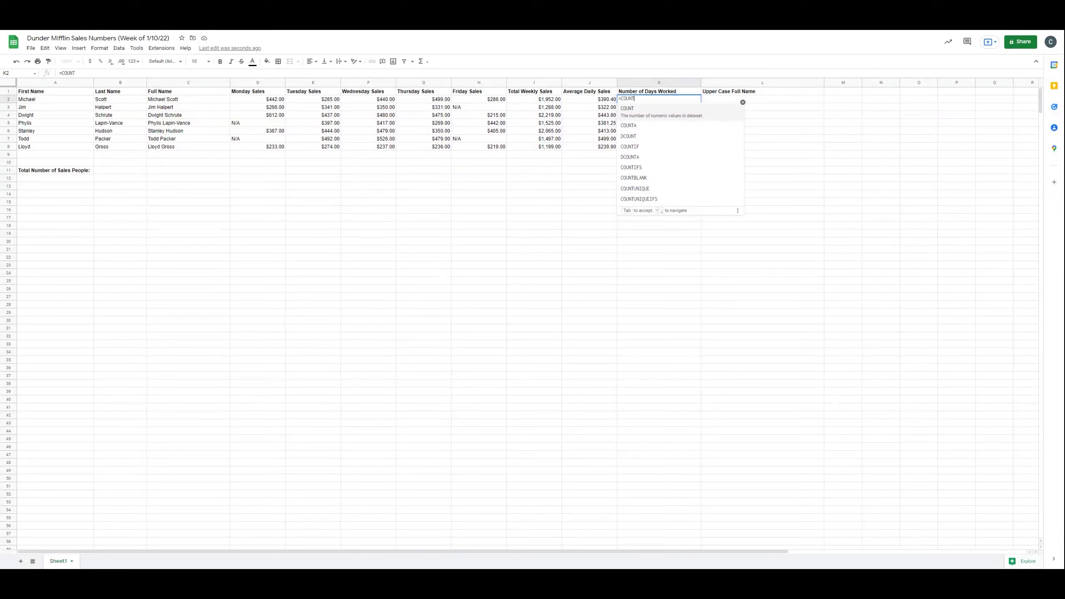
text(()
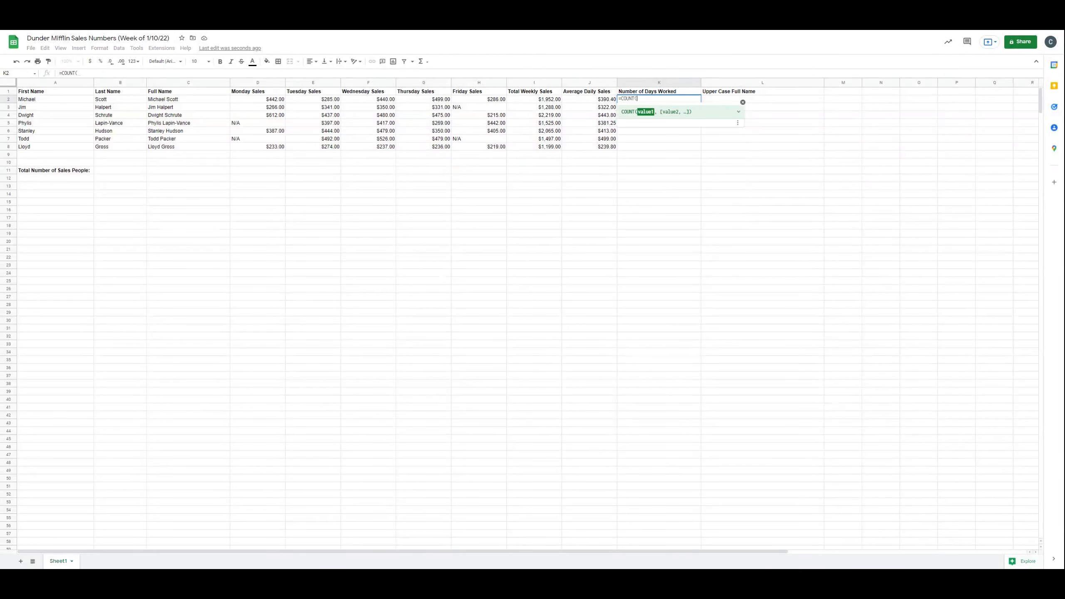
drag(253, 104, 532, 107)
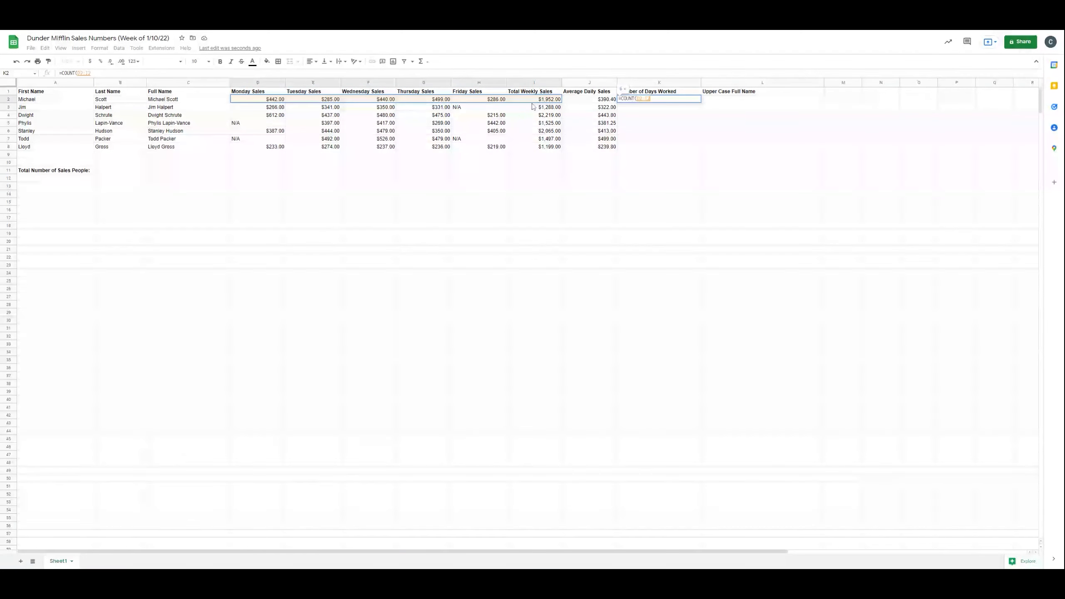
key(Return)
click(710, 147)
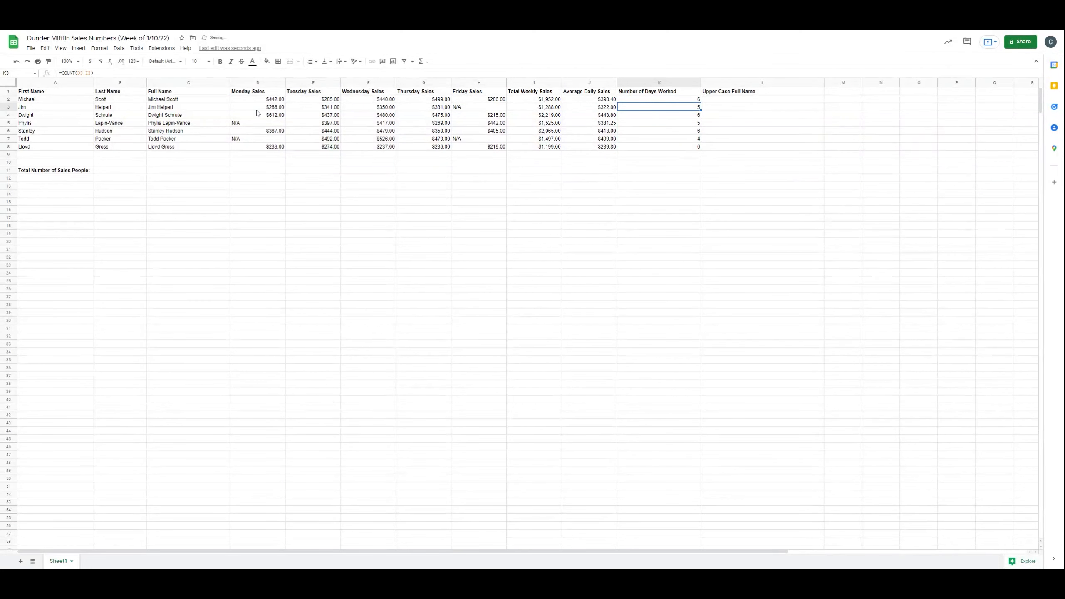
Step: Inspect the N/A sales entries and the Number of Days Worked count for those salespeople
click(468, 110)
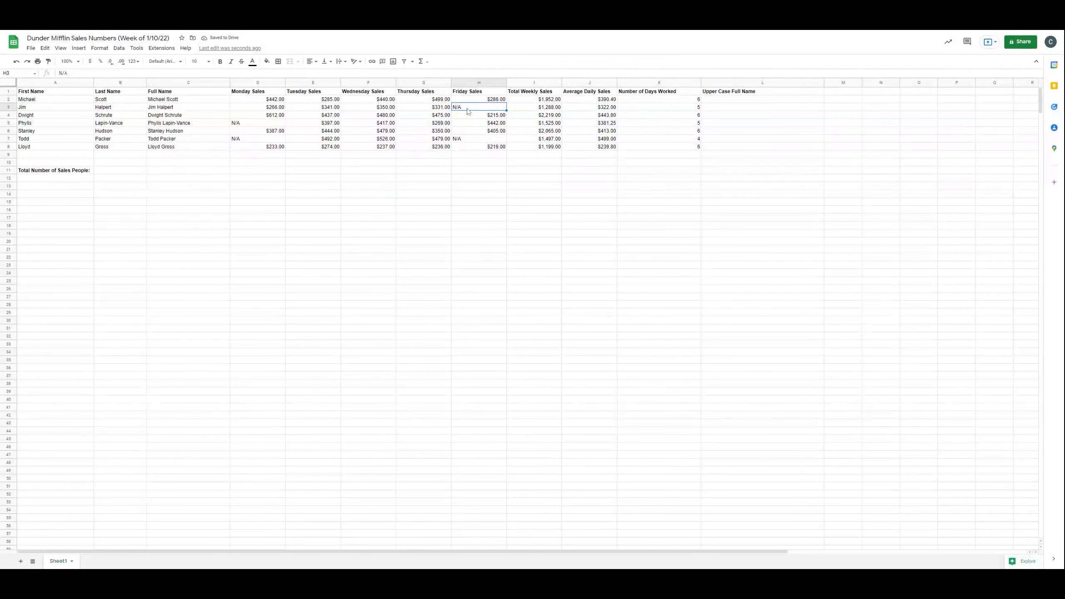
click(264, 124)
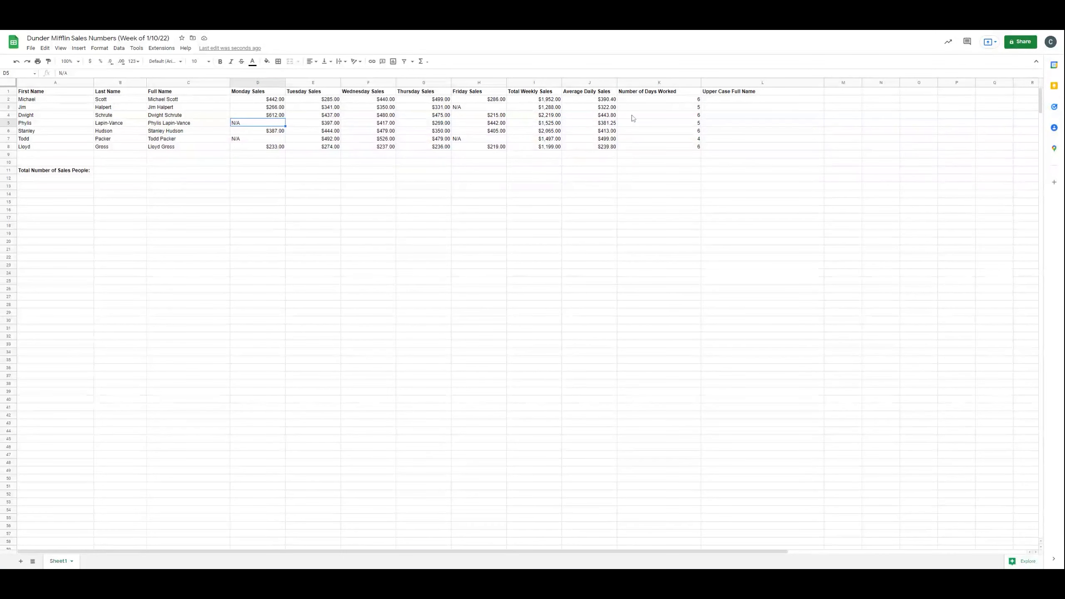
click(691, 123)
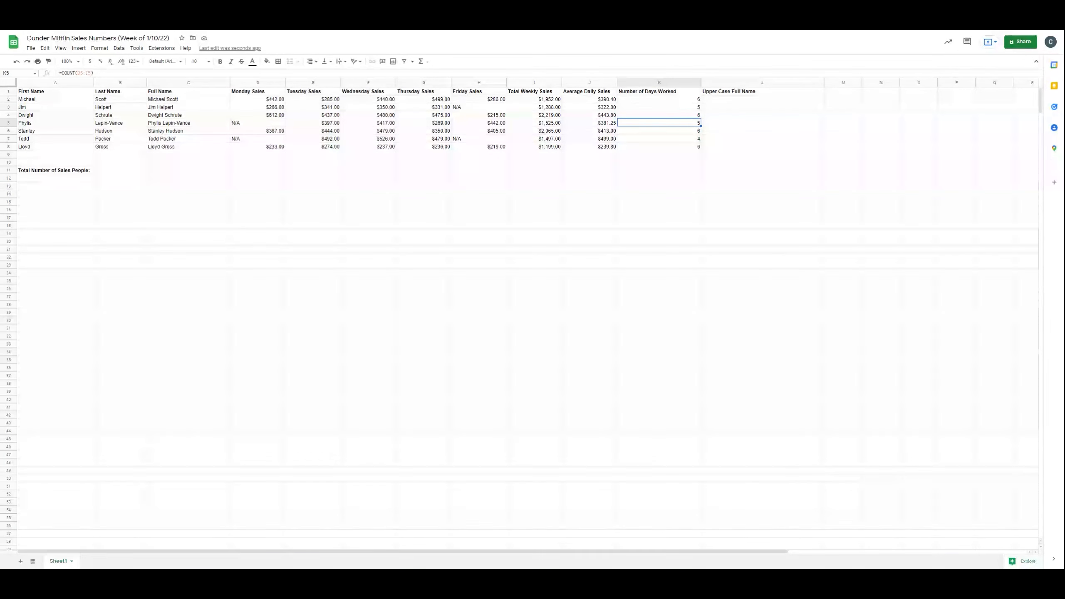
Step: Enter =COUNTA(B2:B8) in B11 to count the total number of salespeople
click(120, 170)
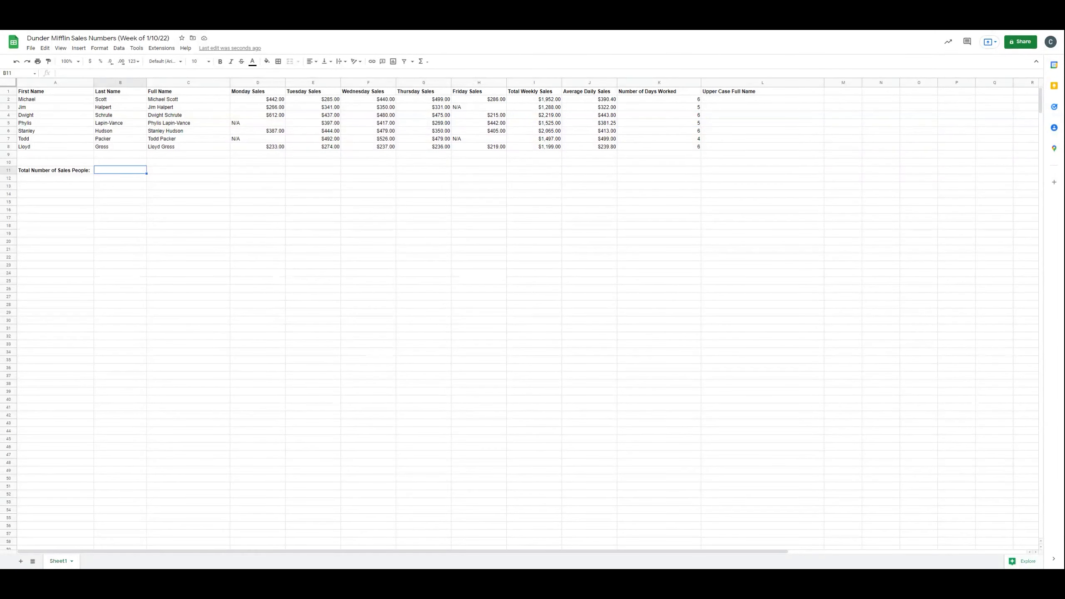
text(=C)
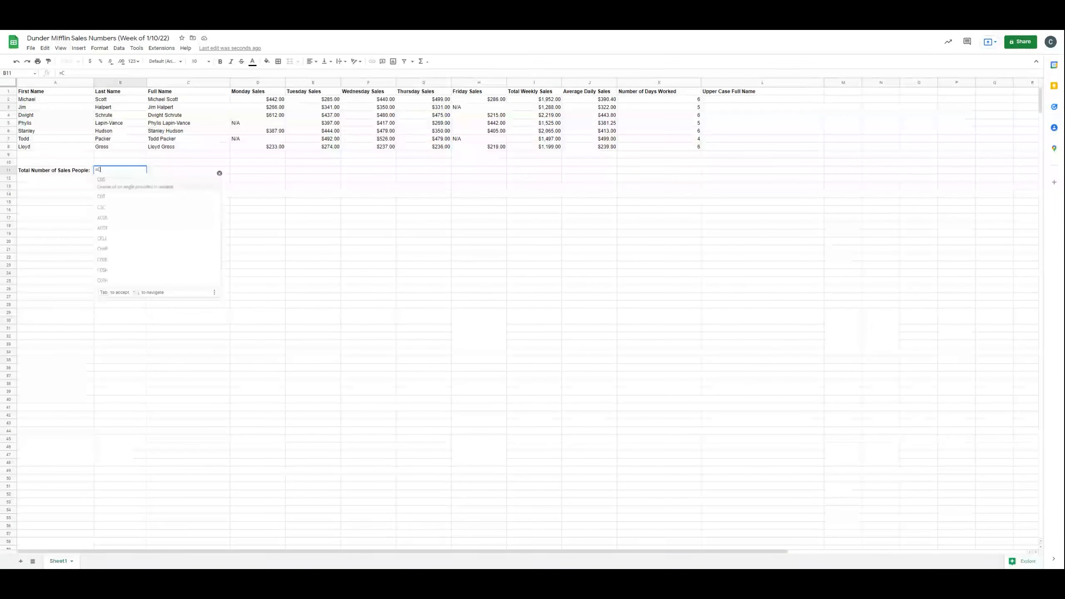
text(OUNTA()
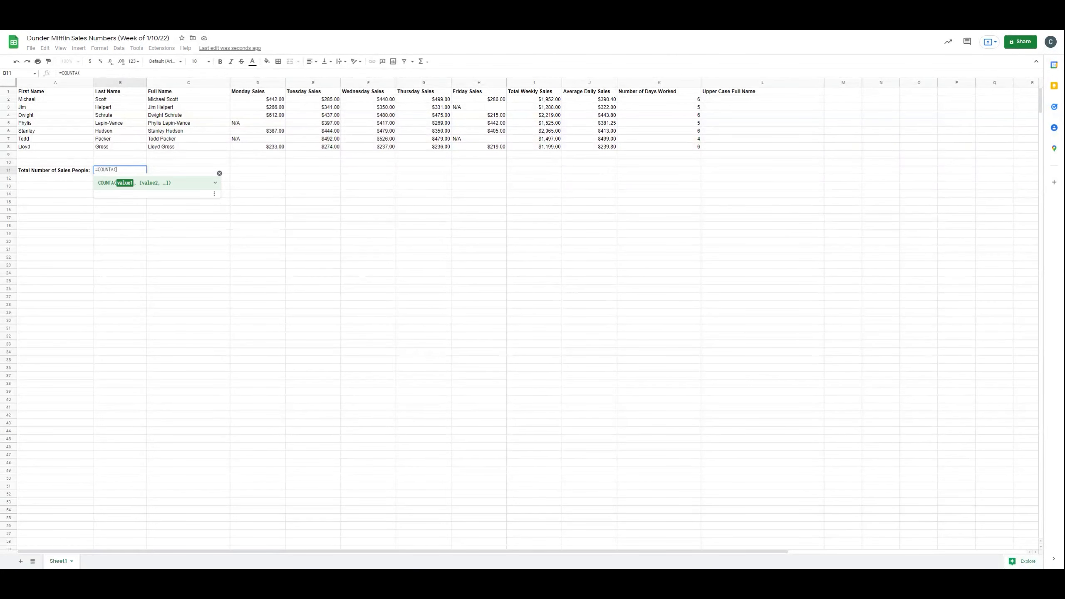
drag(118, 101, 126, 151)
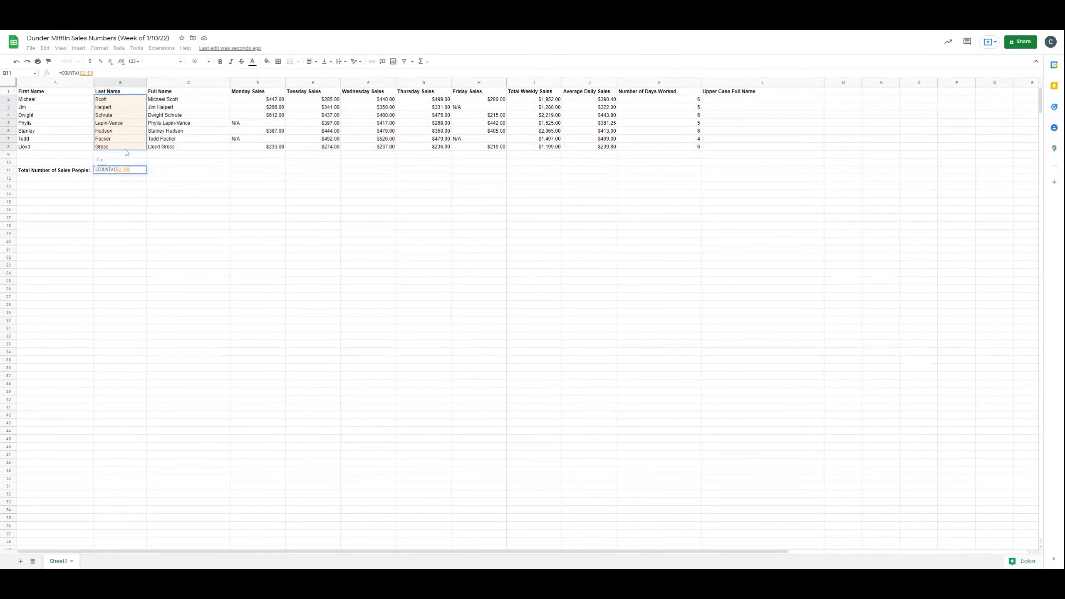
text())
key(Return)
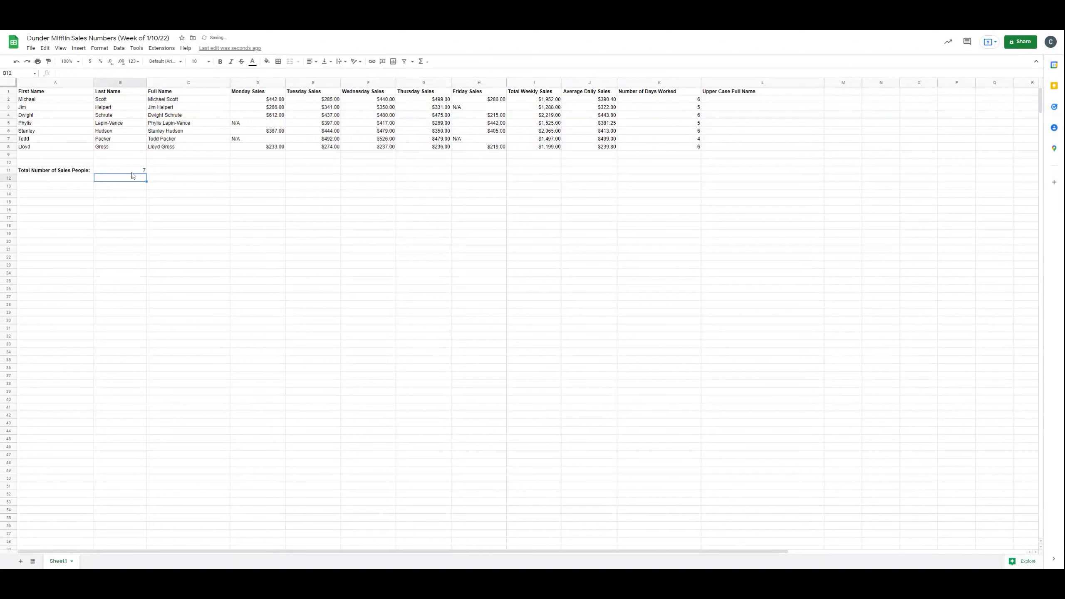
click(140, 163)
Step: Enter =UPPER(C2) in the Upper Case Full Name cell L2 and accept the suggested autofill down to L8
click(740, 99)
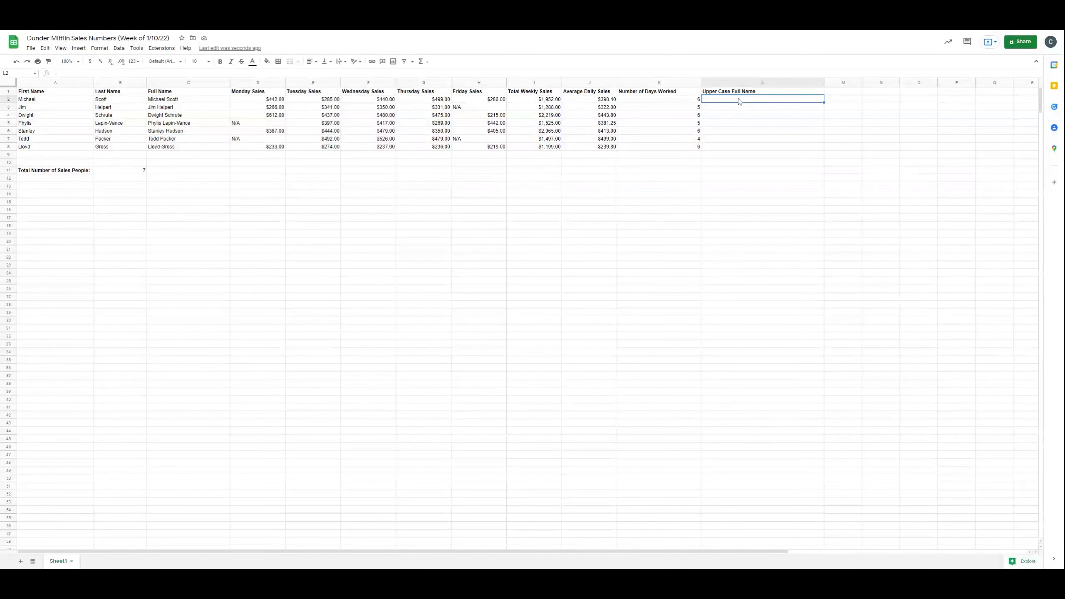
text(=)
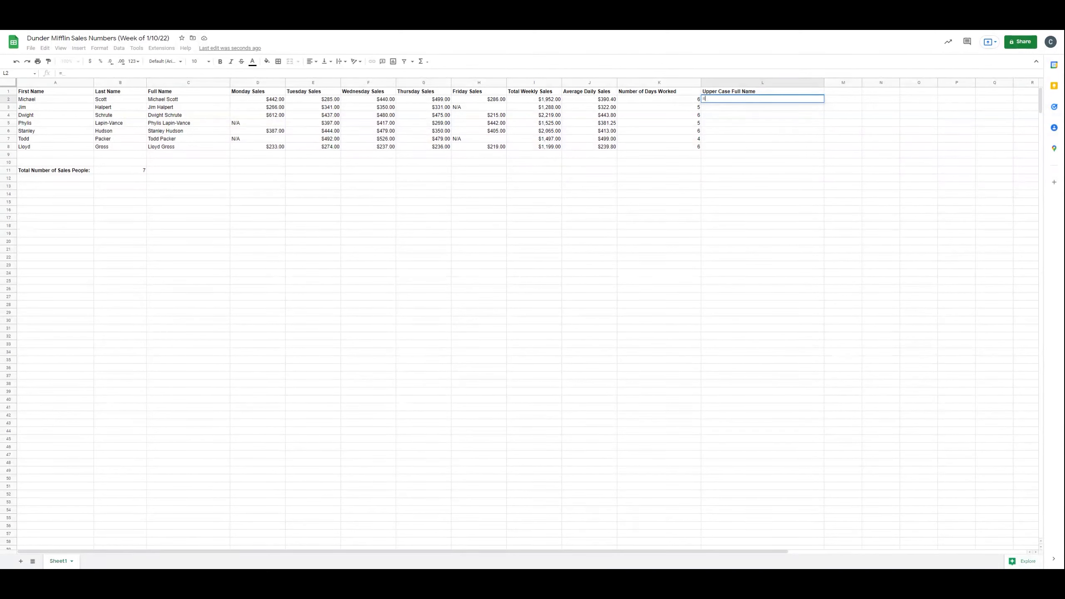
text(UPPER)
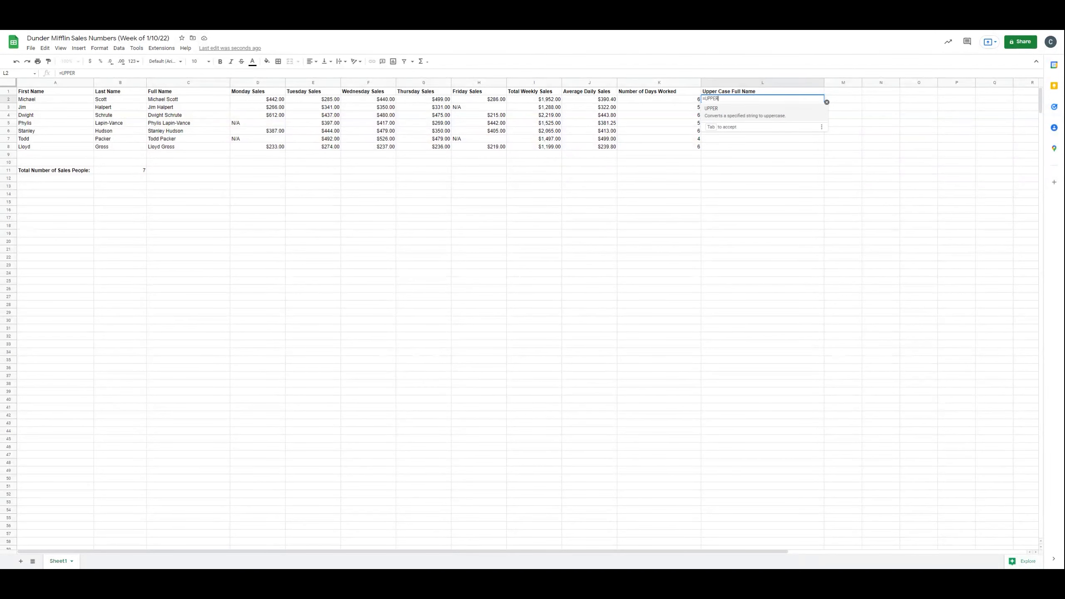
text(()
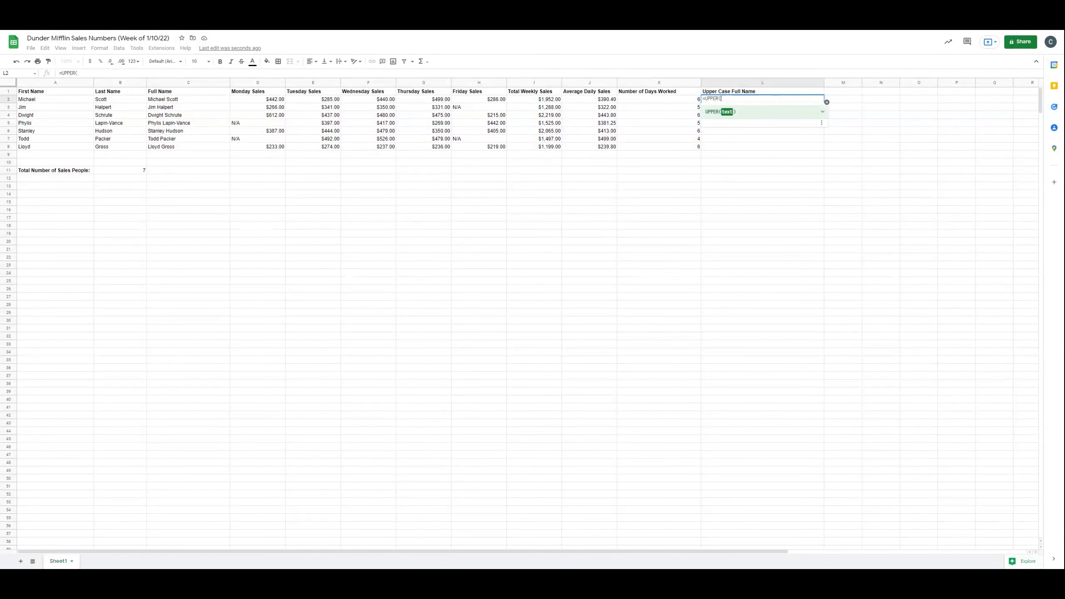
click(194, 101)
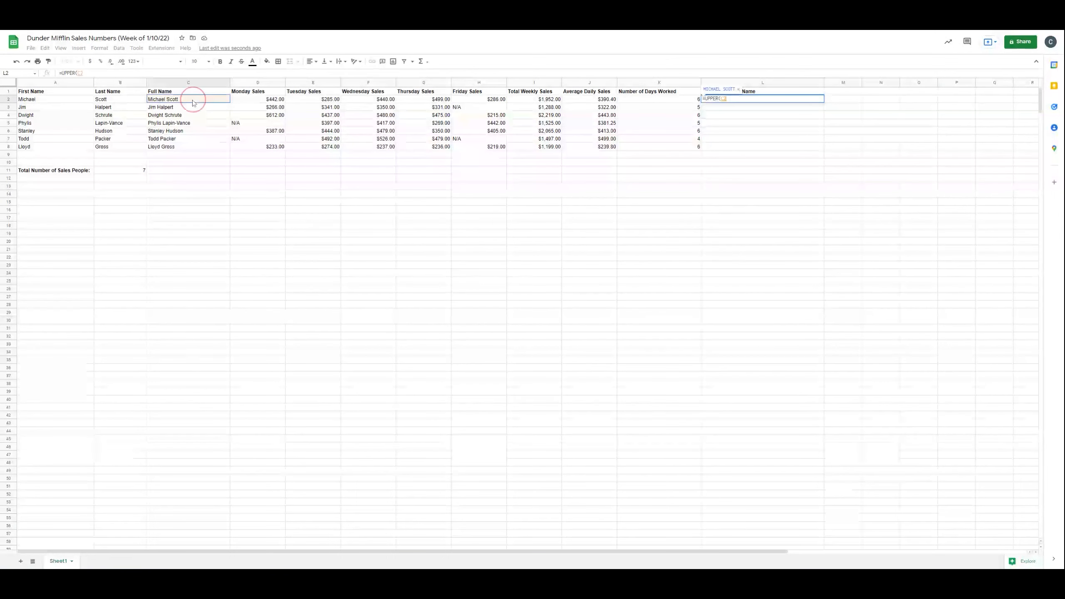
text())
key(Return)
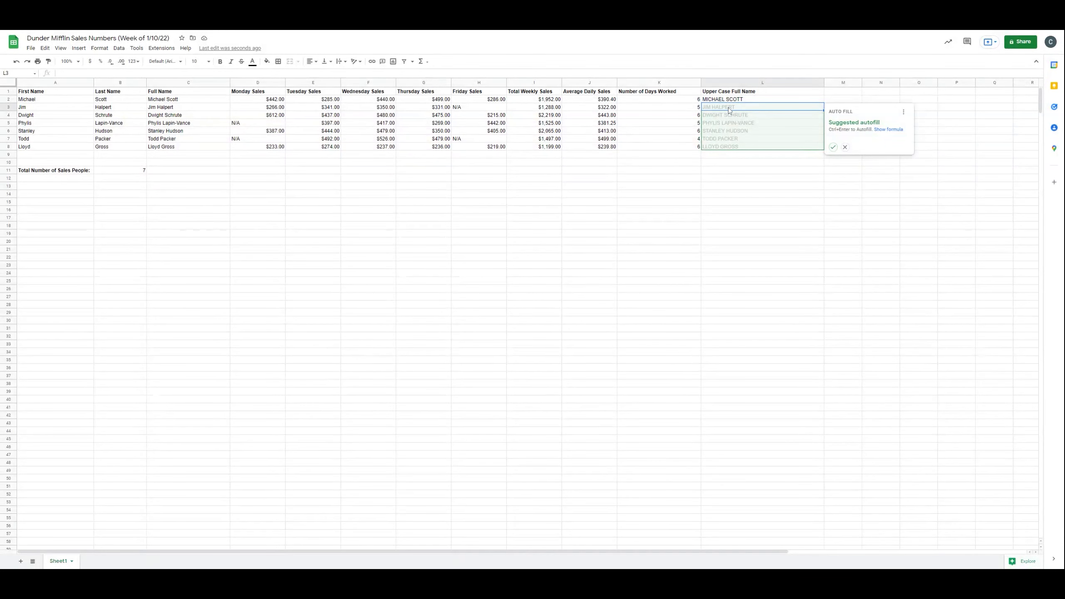
click(833, 147)
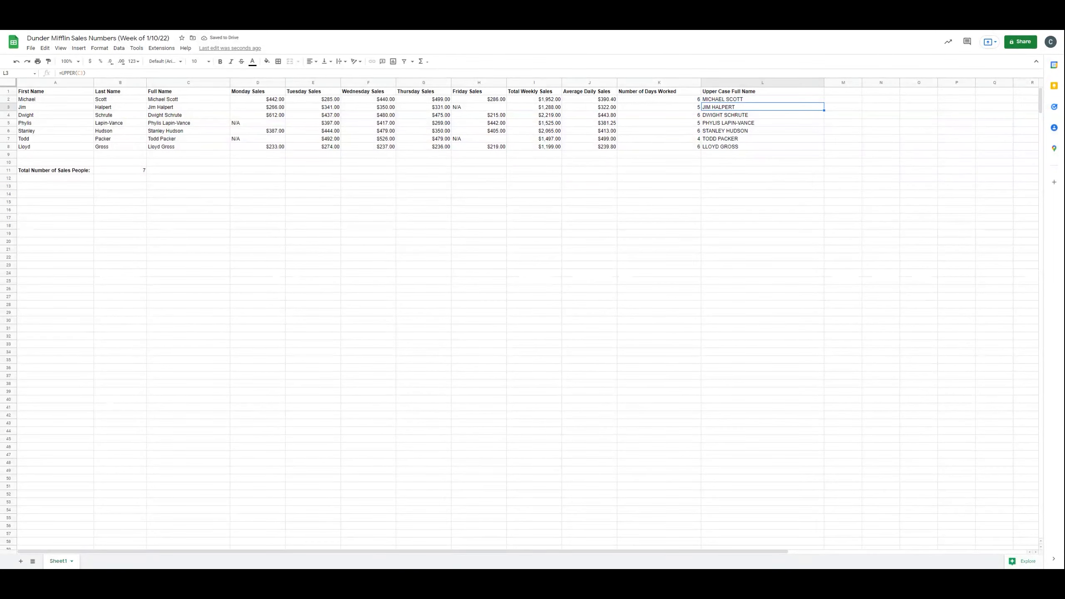